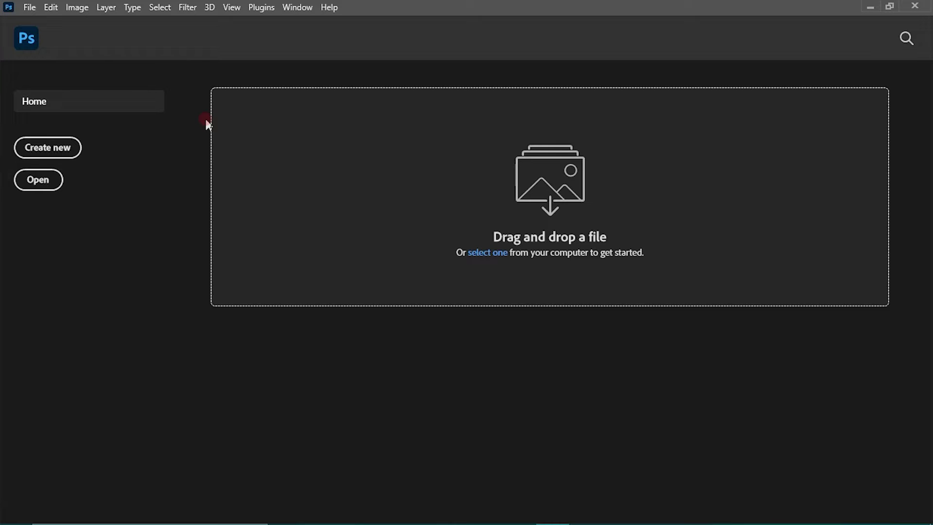
Open pexels-rômulo-carolino-2914284.jpg from the Color Code folder on ESD-USB (E:).
click(39, 180)
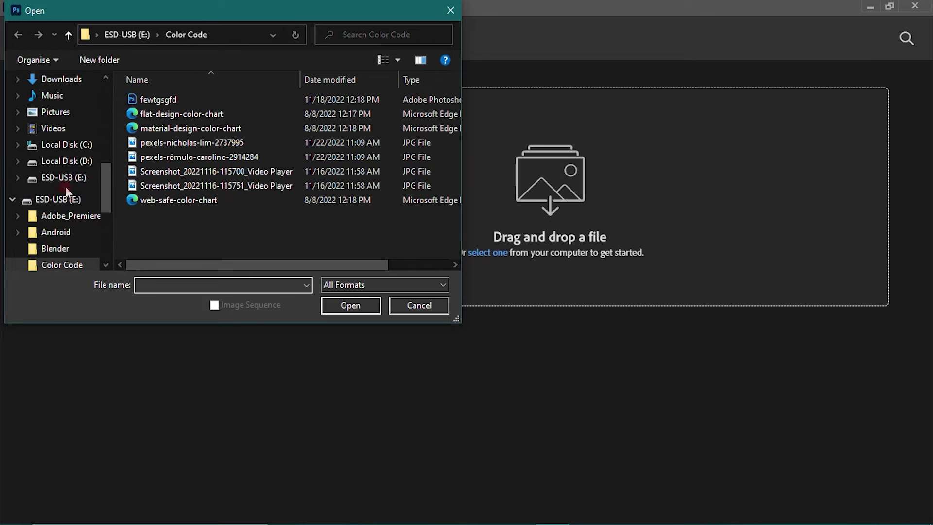
click(60, 179)
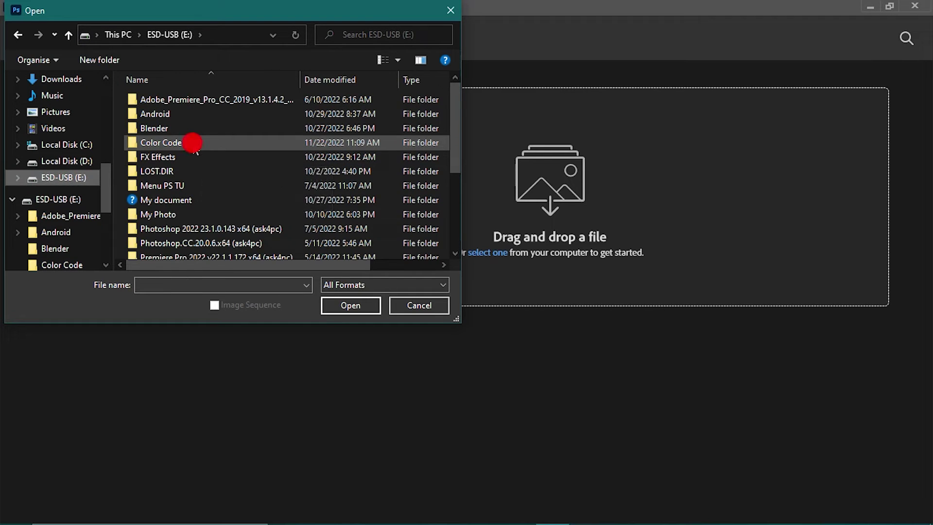
double_click(192, 142)
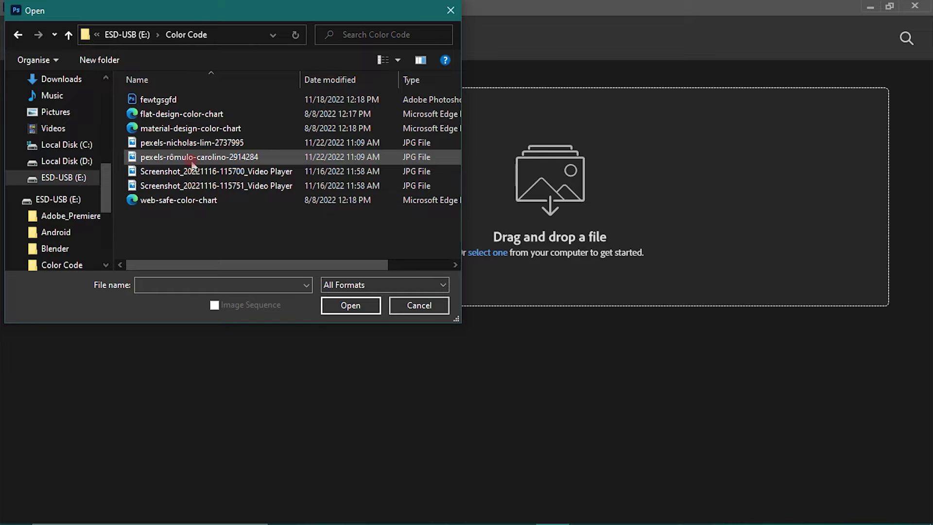
double_click(191, 160)
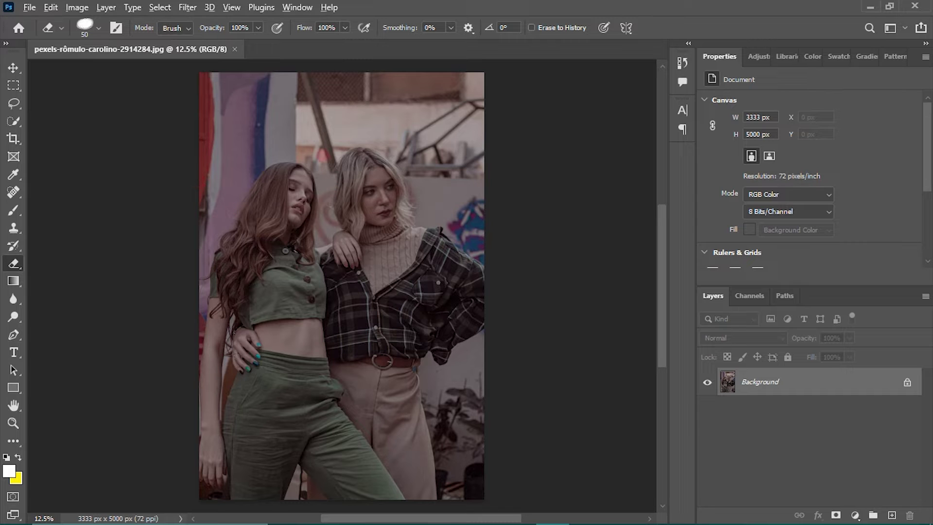
Duplicate the Background layer with Ctrl+J to create Layer 1.
scroll(330, 185, up, 1)
scroll(355, 222, up, 1)
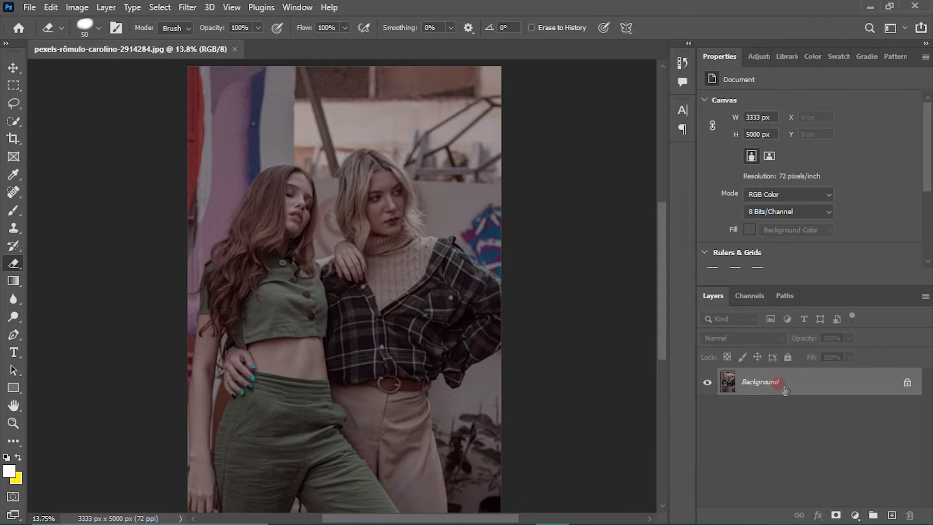
drag(785, 390, 781, 384)
key(ctrl+j)
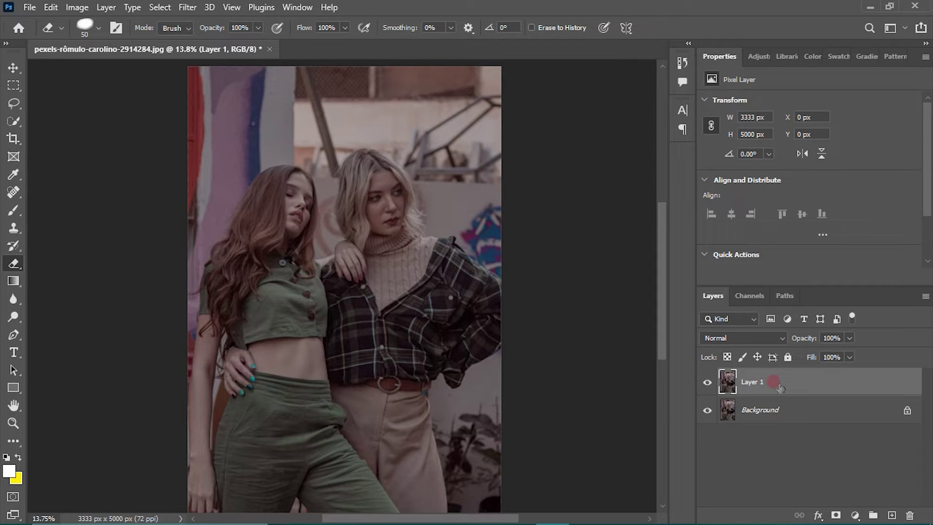
Apply Filter > Camera Raw Filter to Layer 1.
click(188, 7)
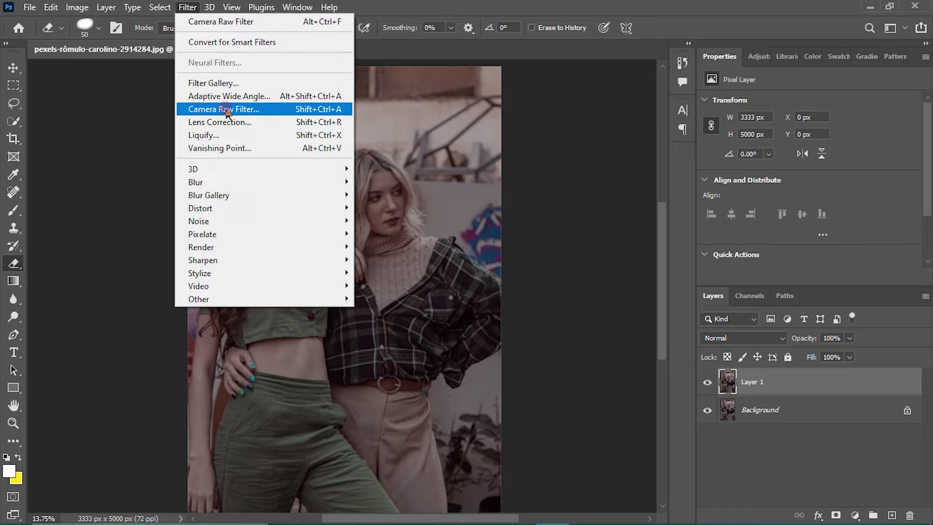
click(227, 111)
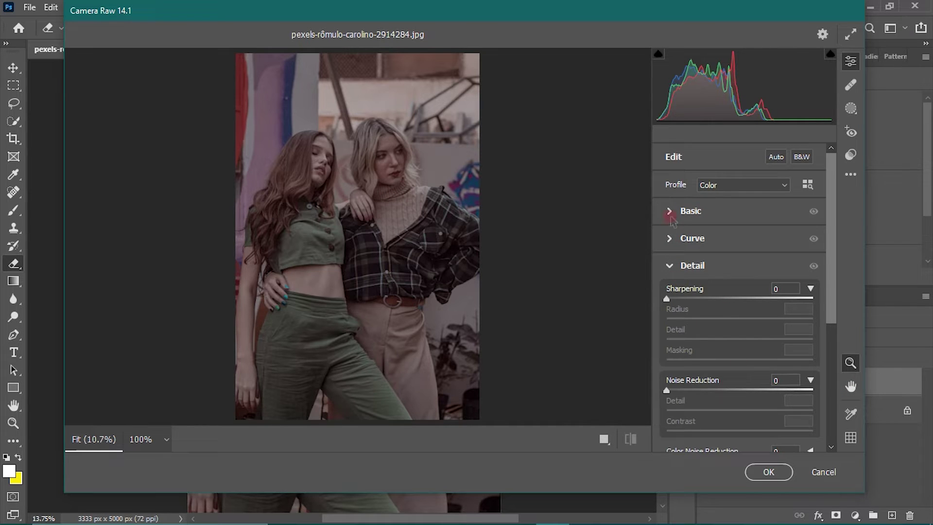
In Basic, set Exposure +0.25, Contrast +19, Shadows +2, Whites +30 and Blacks +24.
click(670, 212)
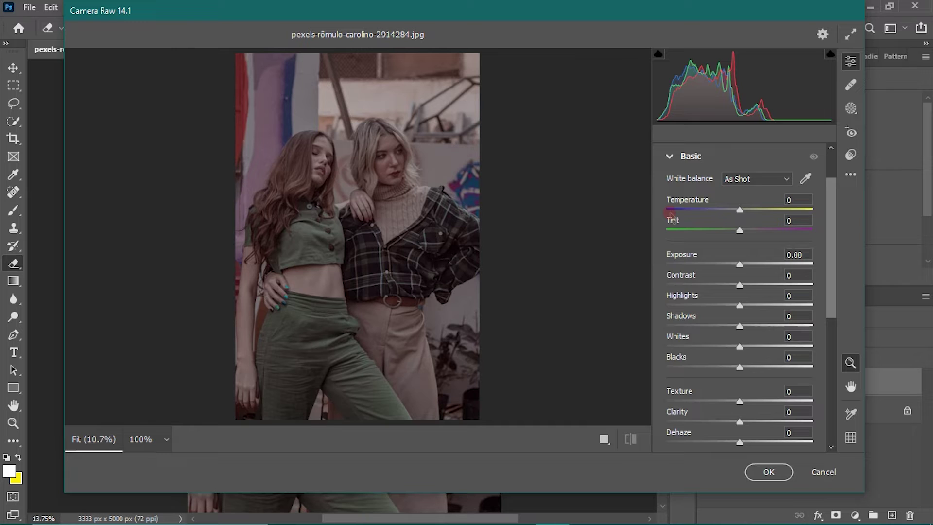
click(738, 263)
drag(737, 264, 742, 265)
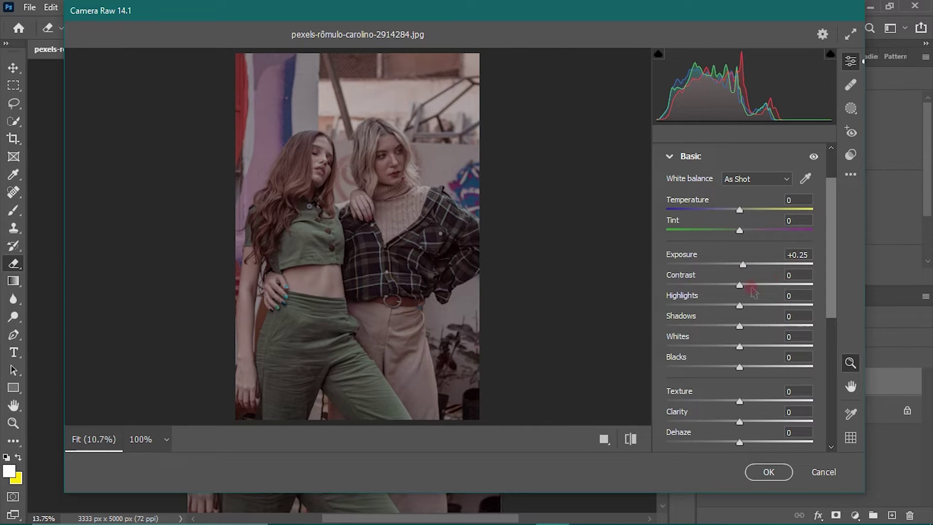
click(739, 285)
drag(739, 285, 753, 285)
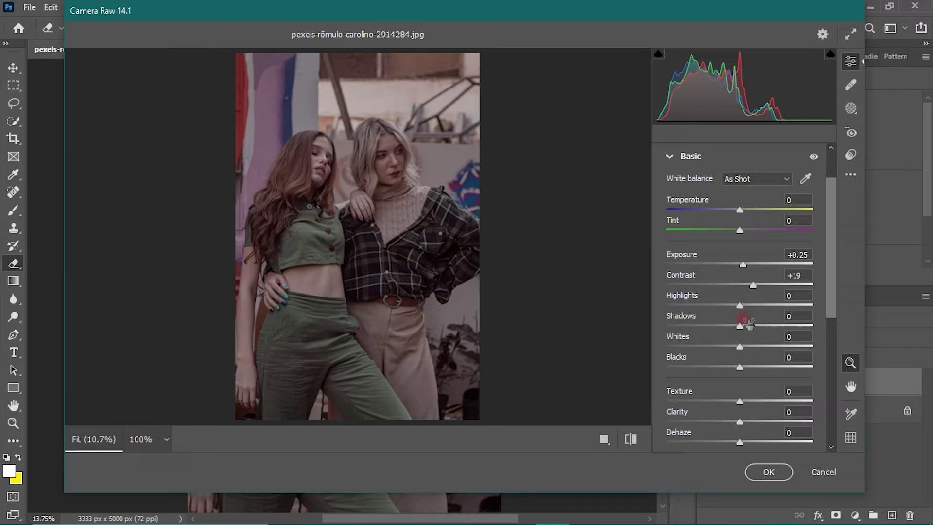
drag(741, 328, 743, 330)
drag(739, 346, 761, 347)
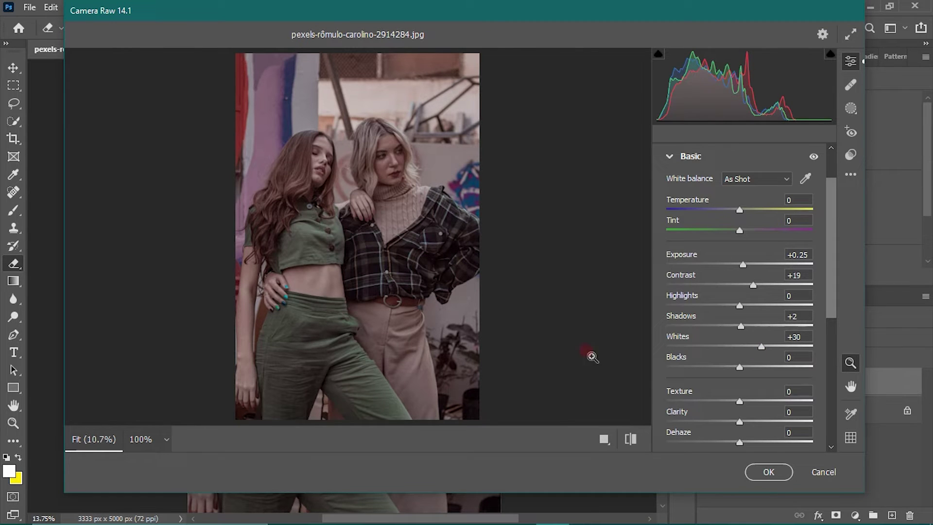
drag(739, 367, 757, 368)
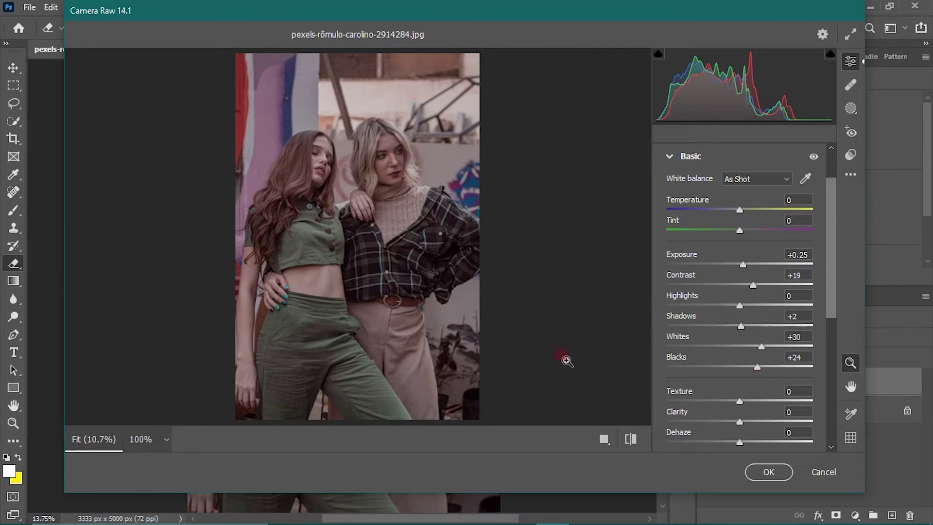
scroll(710, 391, down, 3)
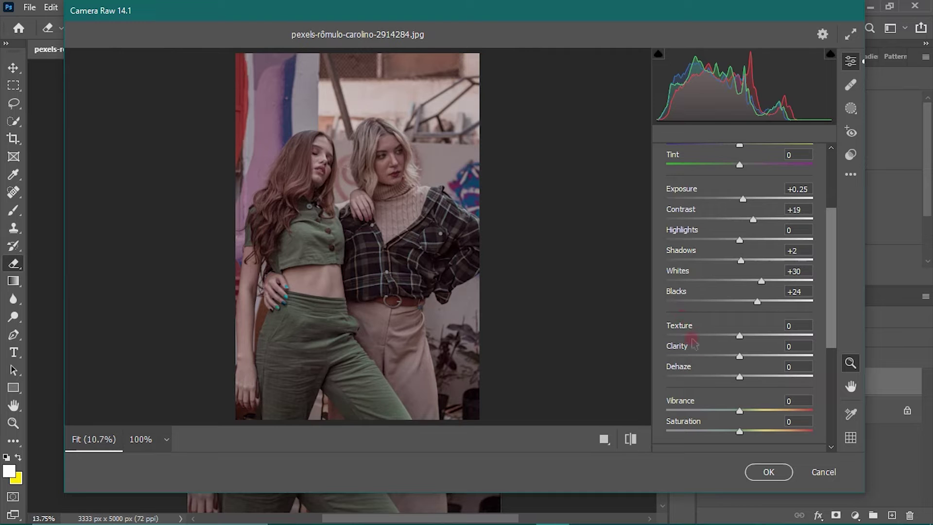
scroll(690, 381, down, 3)
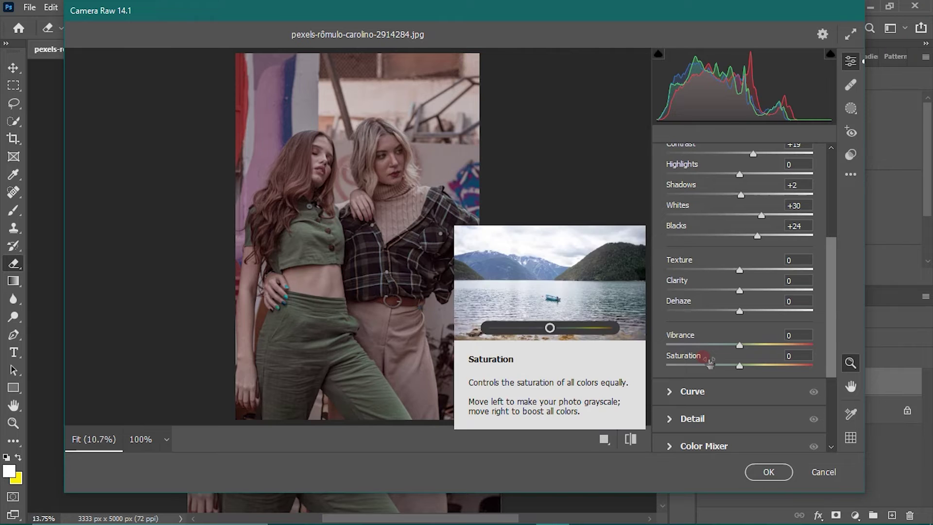
scroll(707, 396, down, 3)
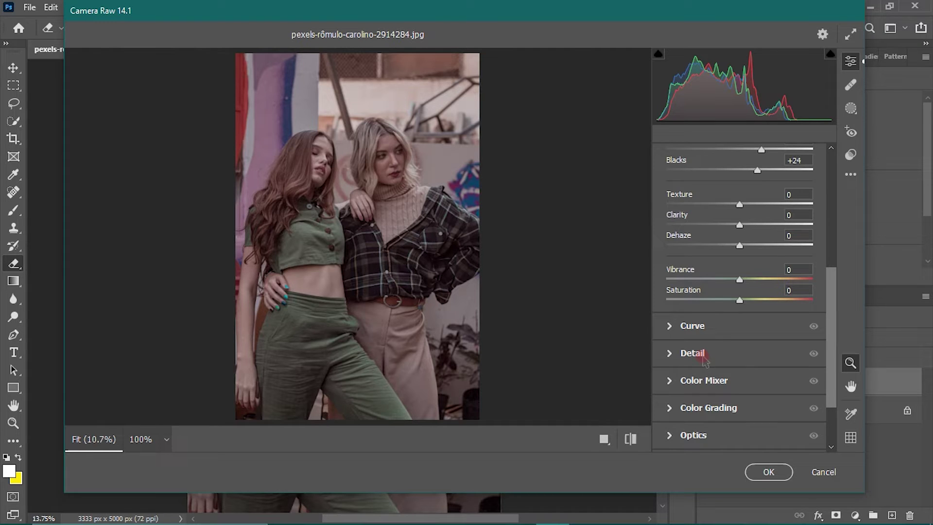
scroll(687, 357, down, 2)
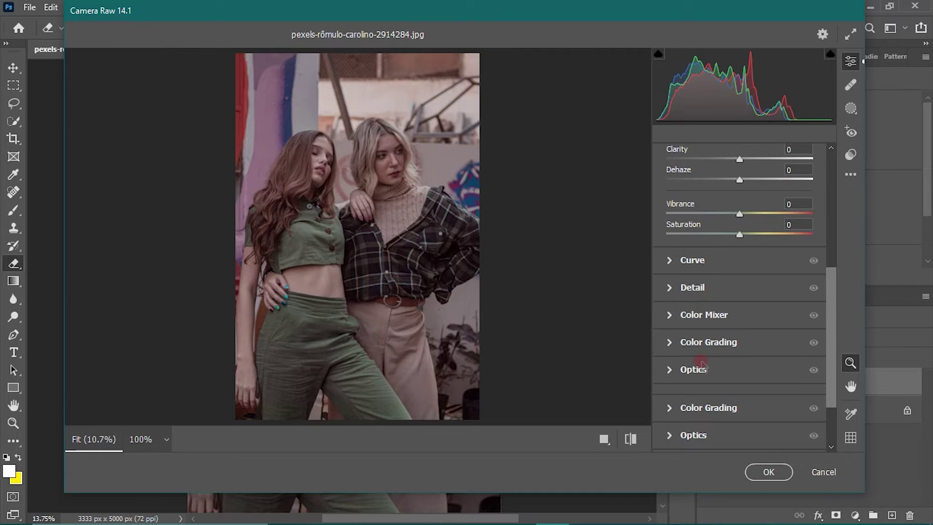
Boost HSL saturation: reds +23, oranges +33, yellows +56, greens +64, aquas +35, blues +10, purples +15.
click(672, 316)
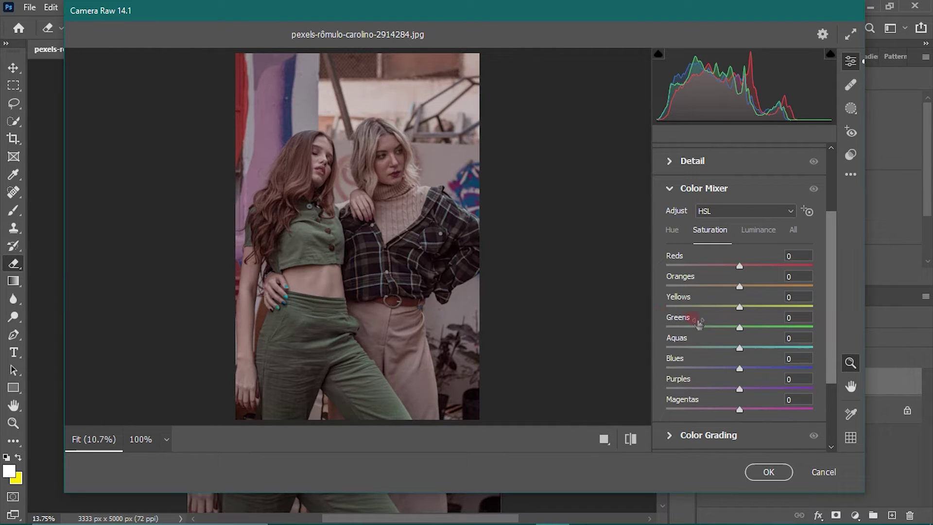
drag(738, 265, 756, 266)
mouse_move(739, 286)
mouse_down()
mouse_move(763, 286)
mouse_move(756, 306)
mouse_move(780, 306)
mouse_move(786, 327)
mouse_up()
click(739, 327)
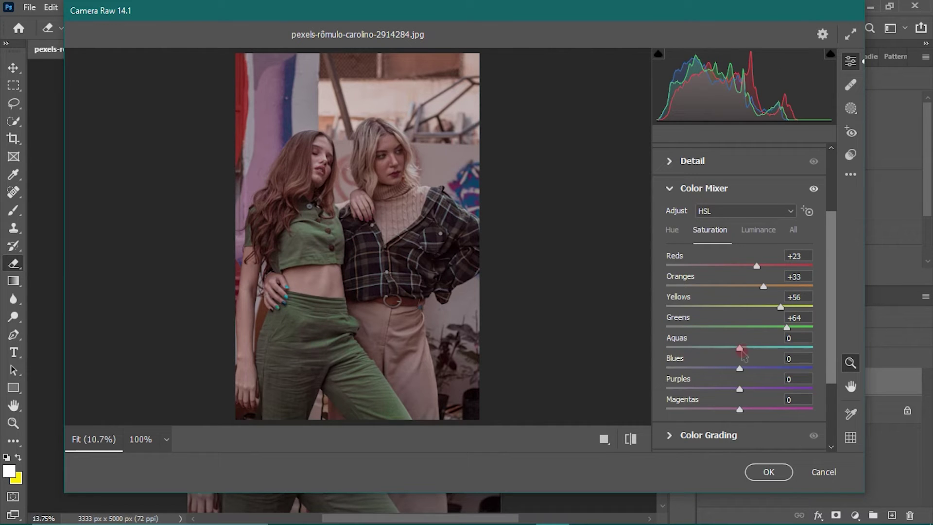
mouse_move(739, 347)
mouse_down()
mouse_move(764, 347)
mouse_move(748, 371)
mouse_up()
drag(740, 388, 750, 388)
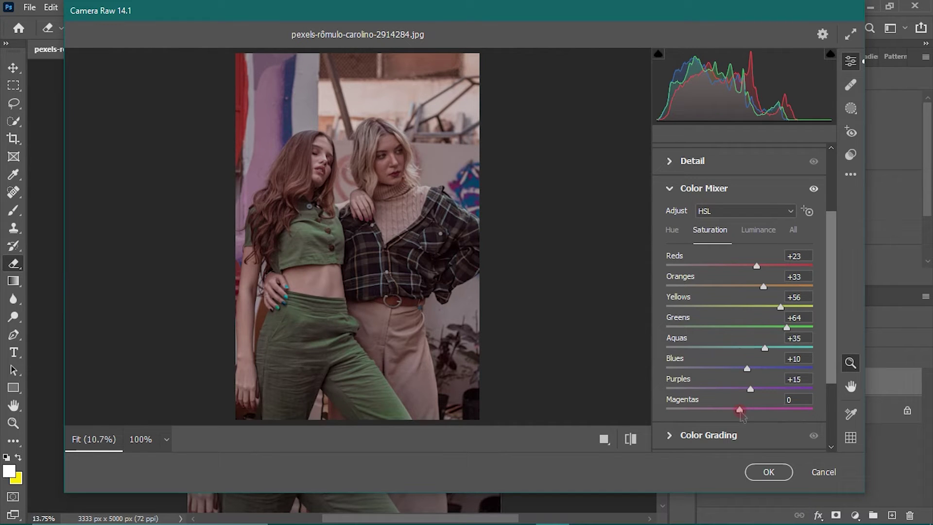
click(739, 409)
In the Hue tab, set reds +4, oranges +16, yellows -33, greens -9, aquas -58.
click(672, 231)
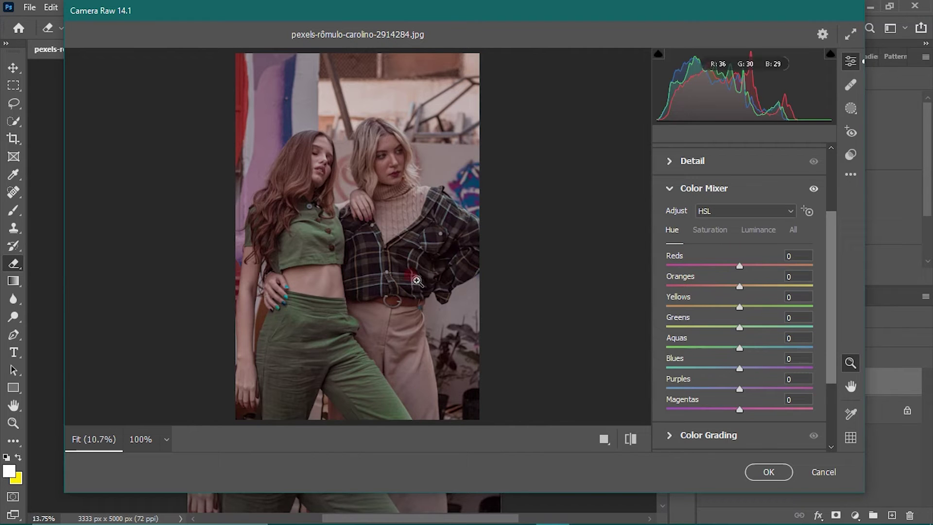
click(739, 266)
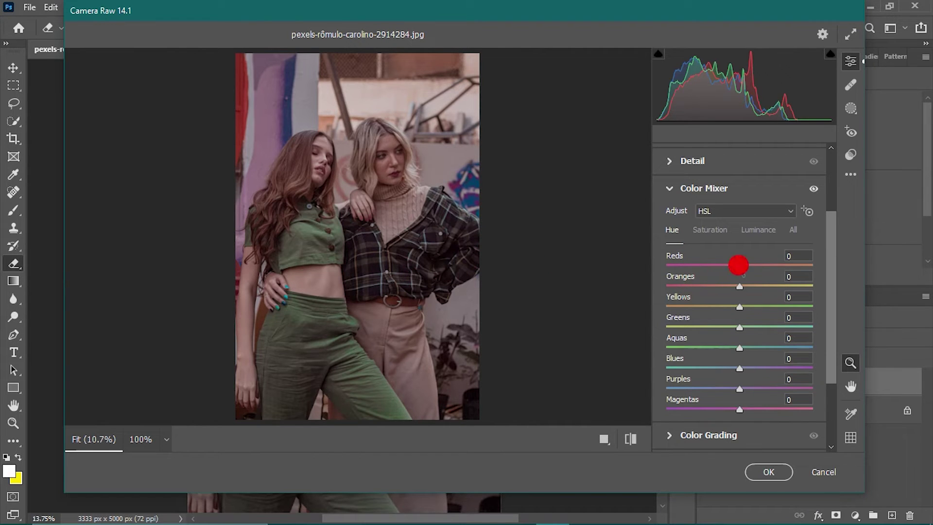
mouse_move(739, 266)
mouse_down()
mouse_move(726, 280)
mouse_move(741, 294)
mouse_up()
drag(742, 292, 754, 301)
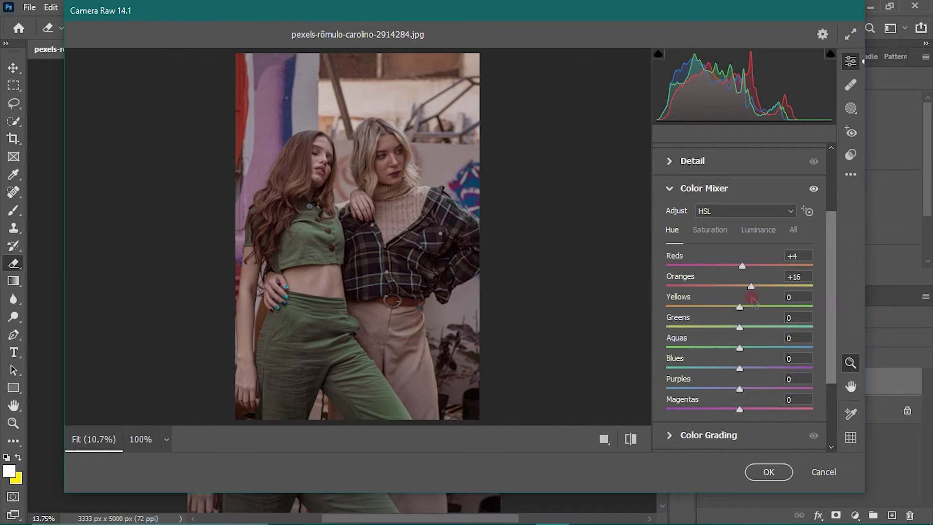
drag(738, 307, 716, 308)
click(739, 327)
mouse_move(739, 328)
mouse_down()
mouse_move(665, 335)
mouse_move(736, 347)
mouse_up()
drag(739, 348, 700, 355)
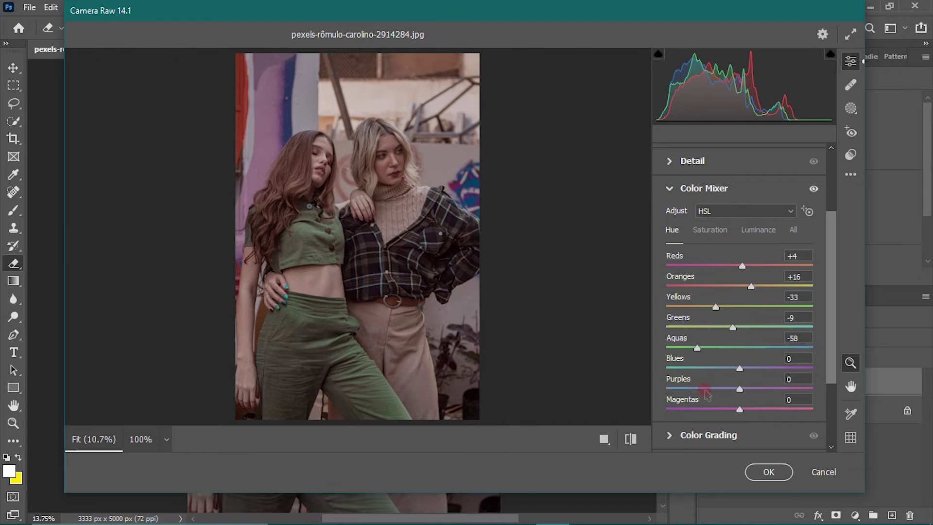
scroll(707, 394, down, 2)
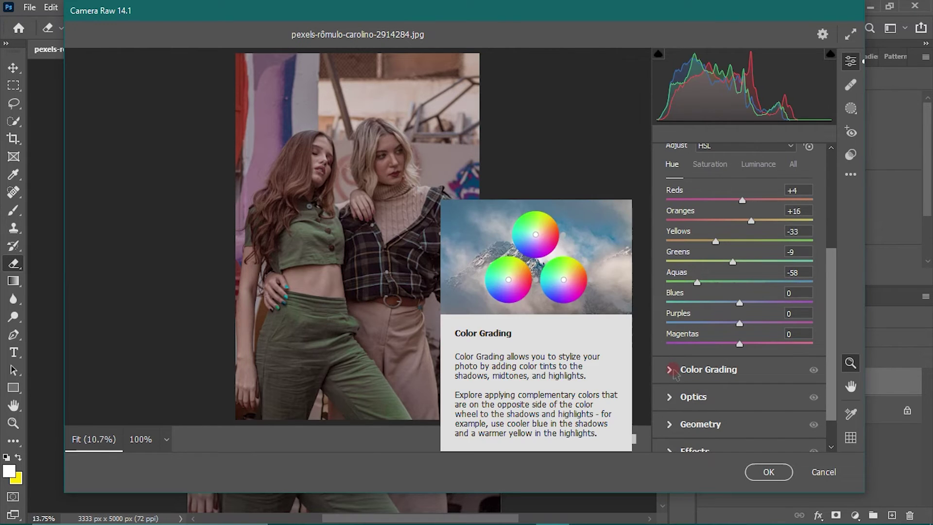
Tint midtones, shadows and highlights warm in Color Grading, with Blending 68 and Balance +8.
click(673, 370)
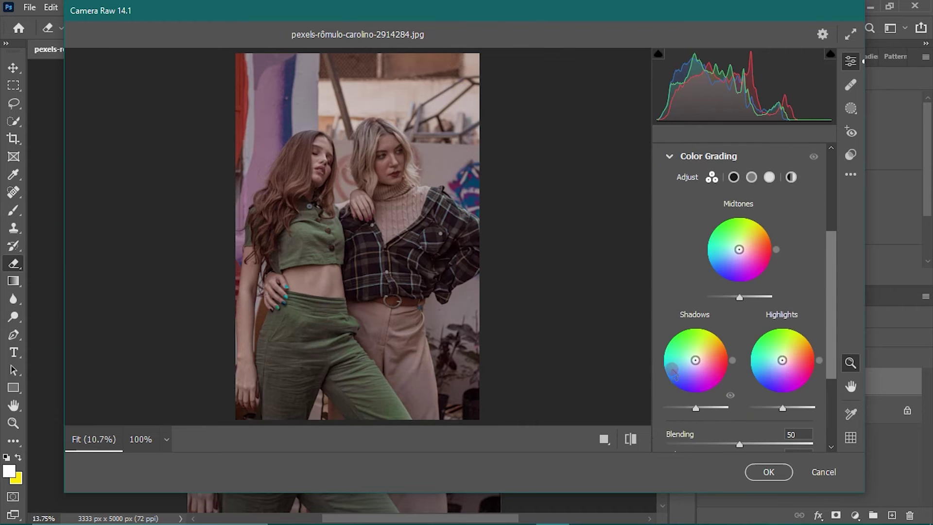
mouse_move(739, 250)
drag(742, 247, 744, 243)
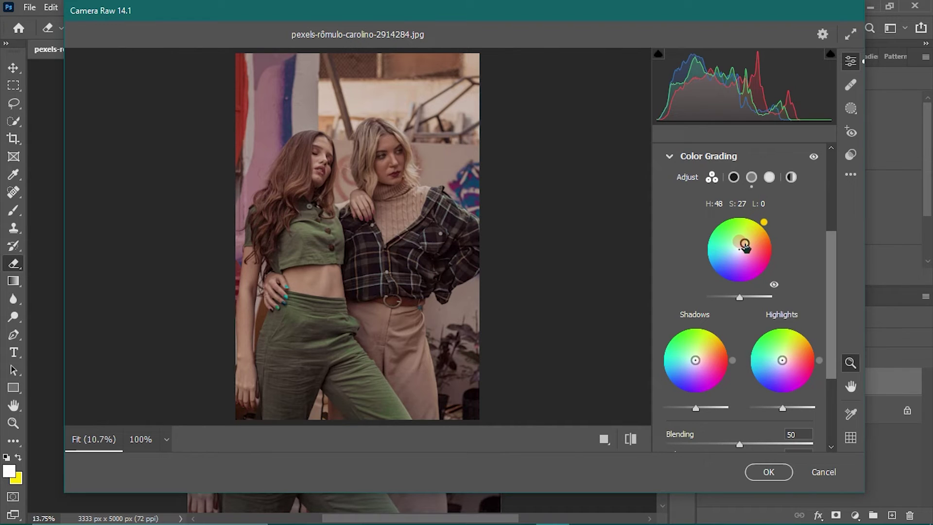
mouse_move(695, 359)
mouse_down()
mouse_move(681, 346)
mouse_move(697, 324)
mouse_move(715, 339)
mouse_up()
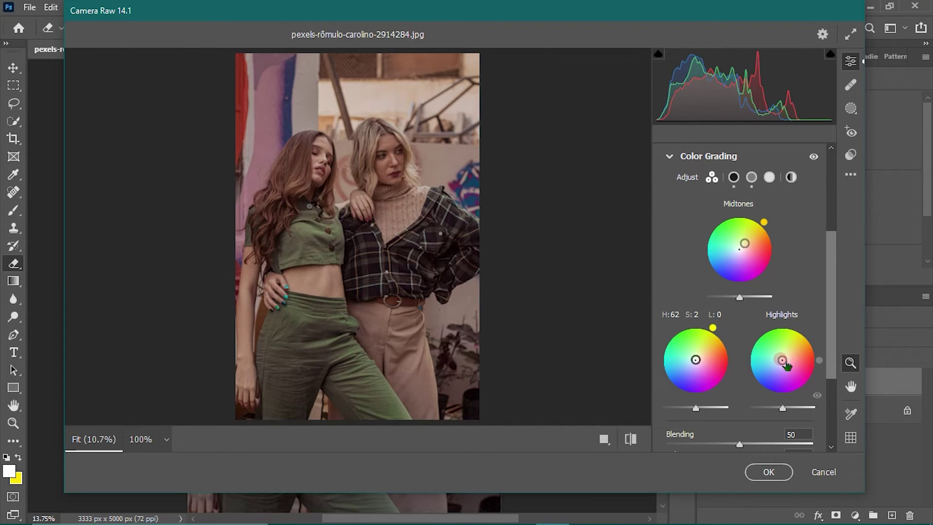
drag(775, 350, 793, 350)
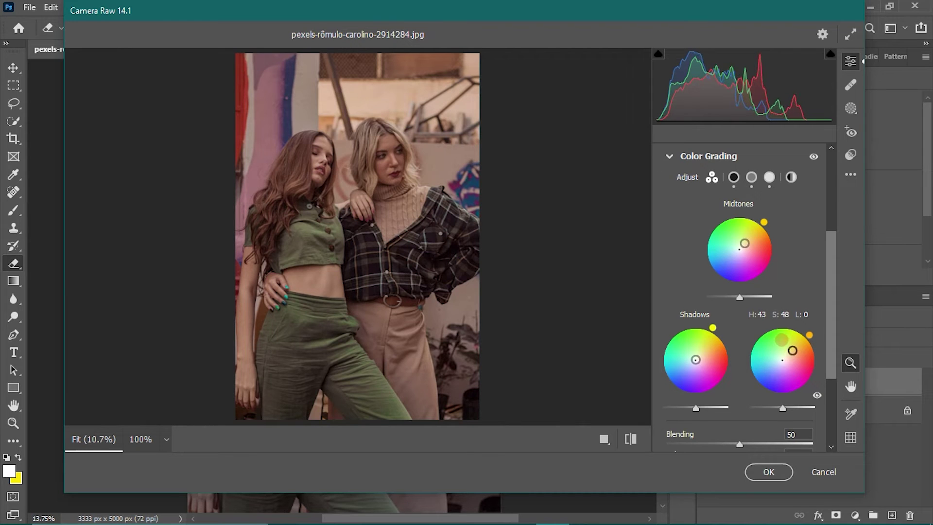
drag(809, 336, 807, 333)
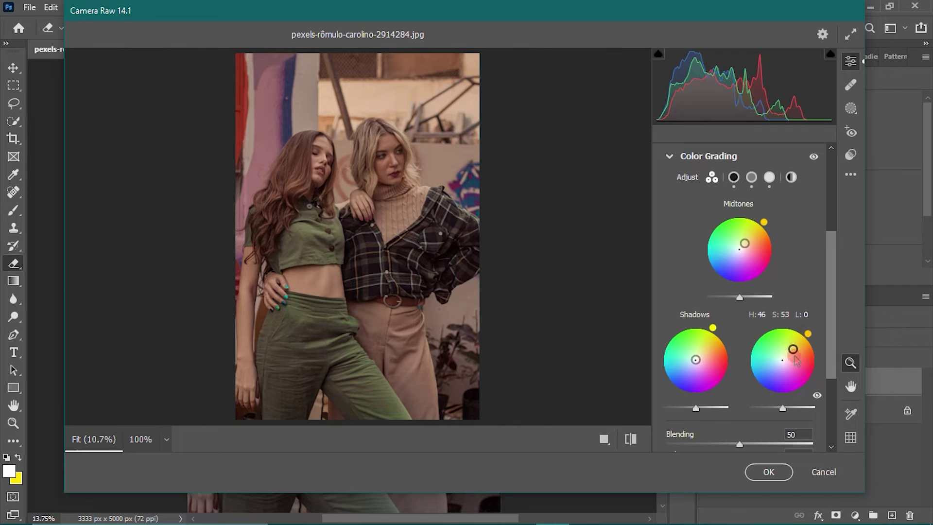
click(782, 339)
scroll(727, 418, down, 3)
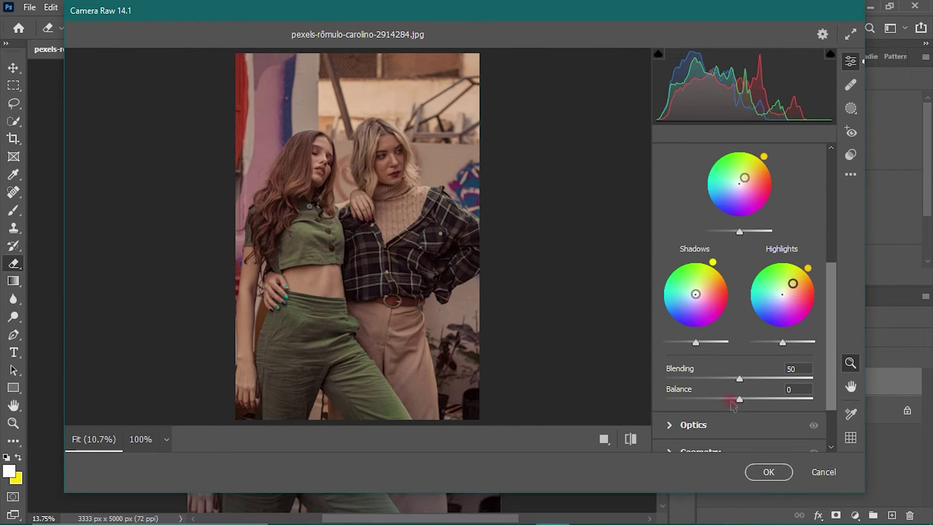
click(739, 378)
mouse_move(739, 379)
mouse_down()
mouse_move(766, 387)
mouse_move(745, 398)
mouse_up()
click(738, 396)
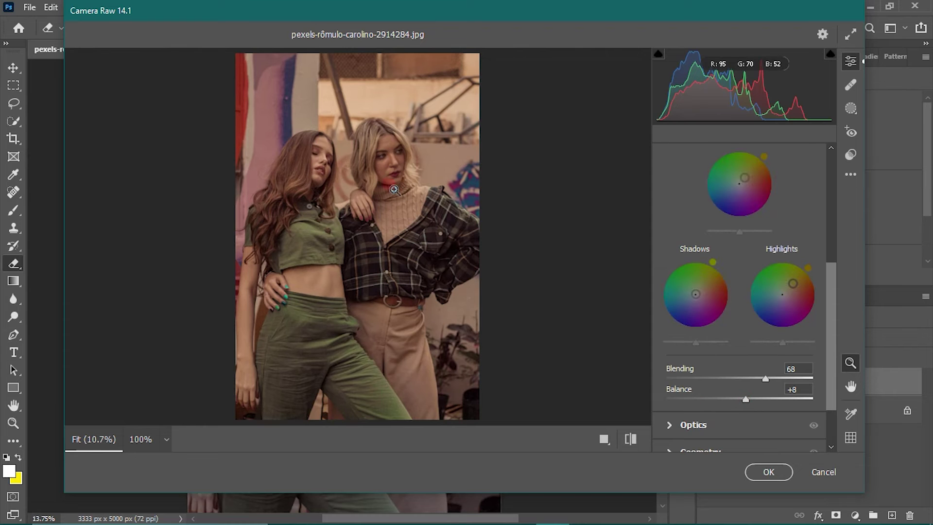
Zoom into the turtleneck collar and toggle Before/After to compare with the original.
click(409, 187)
alt+click(439, 190)
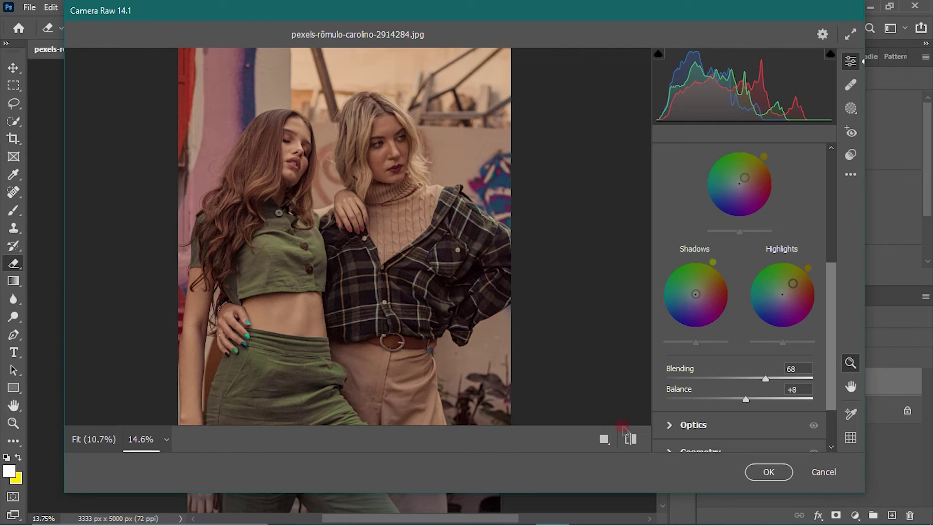
click(629, 438)
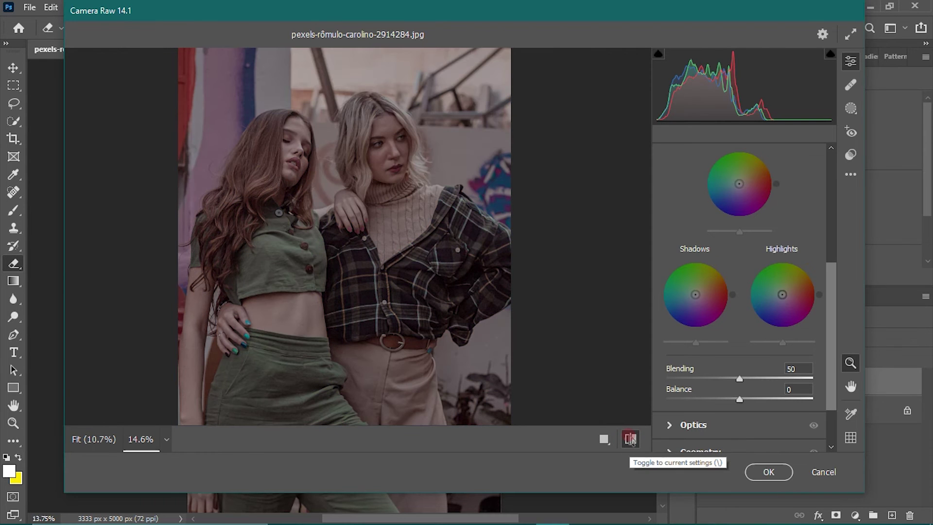
click(630, 438)
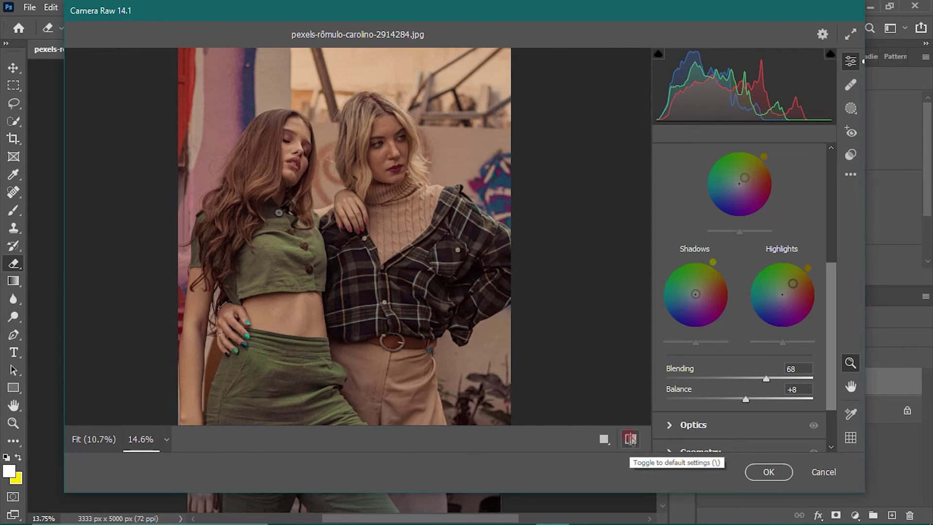
drag(456, 272, 467, 285)
In Calibration, set red primary hue +3/saturation +23, green +7/+21, blue +9/+7.
scroll(732, 388, down, 2)
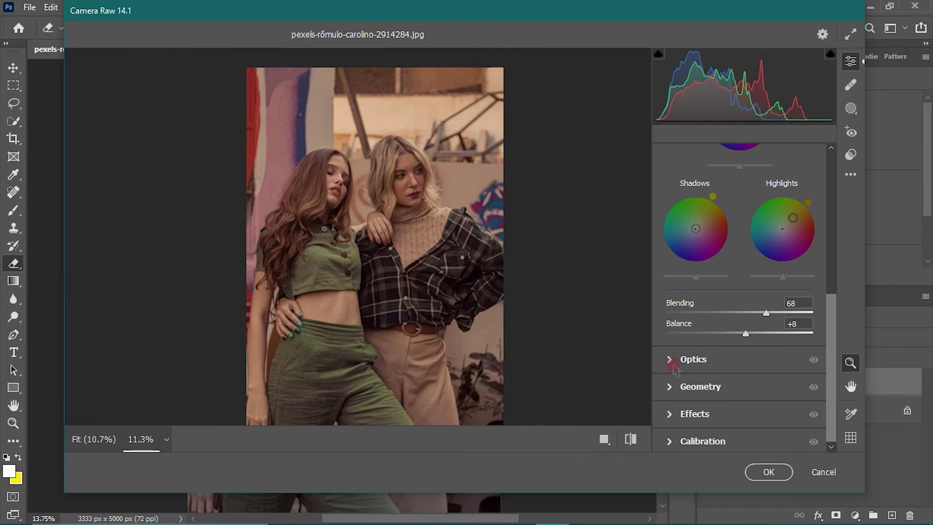
scroll(674, 369, down, 1)
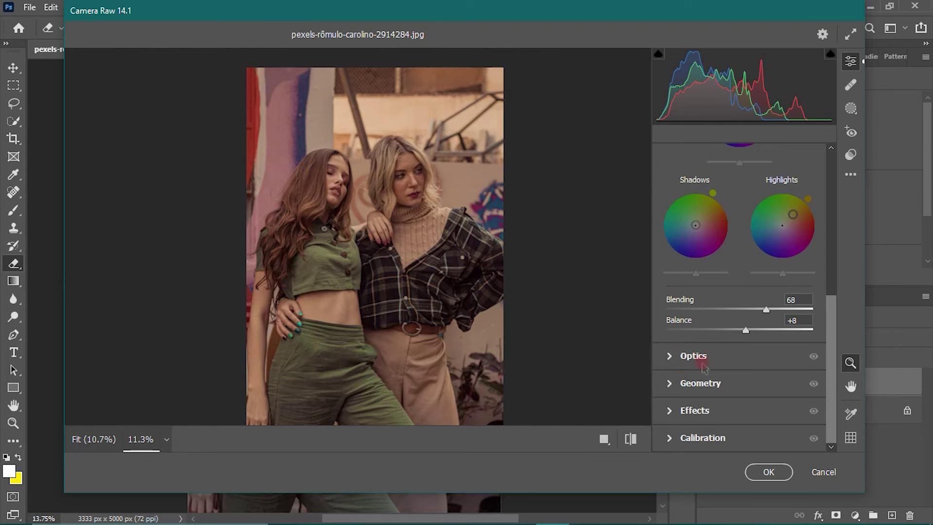
click(699, 384)
click(669, 437)
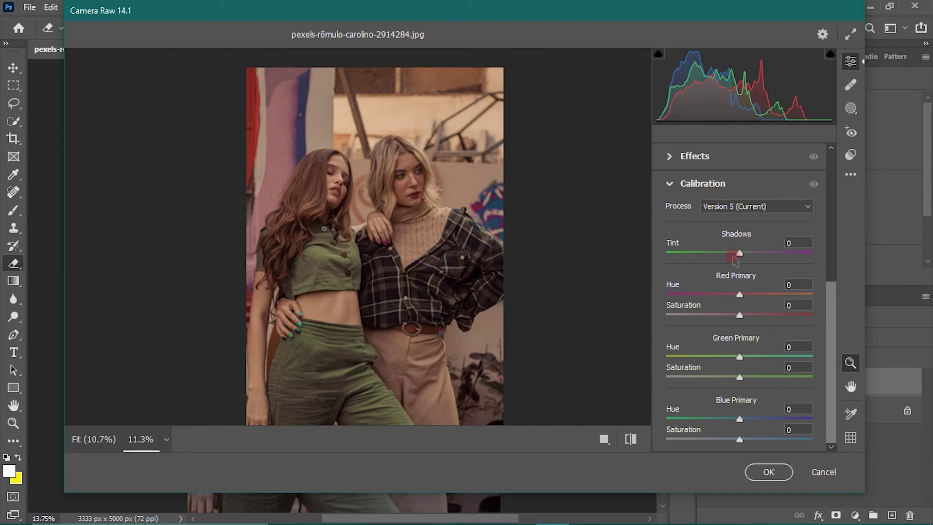
drag(743, 320, 760, 320)
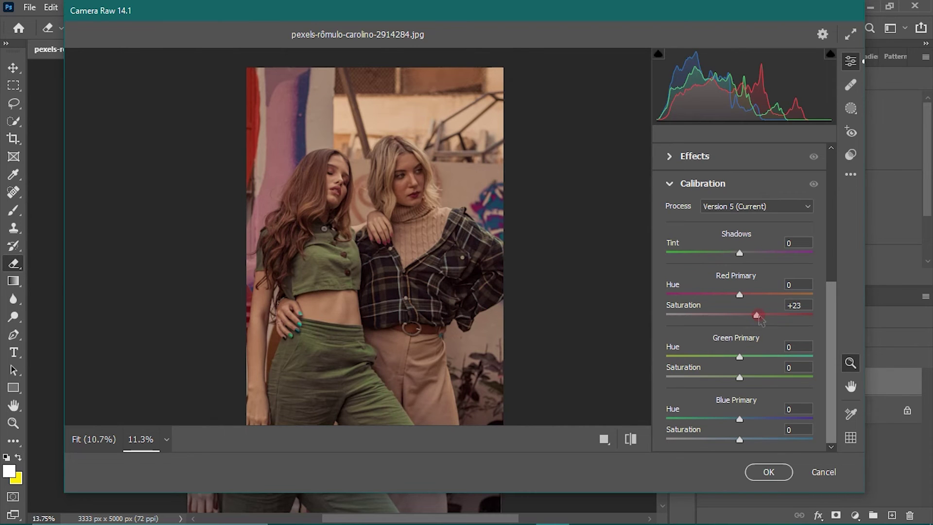
drag(740, 295, 744, 296)
drag(739, 378, 754, 378)
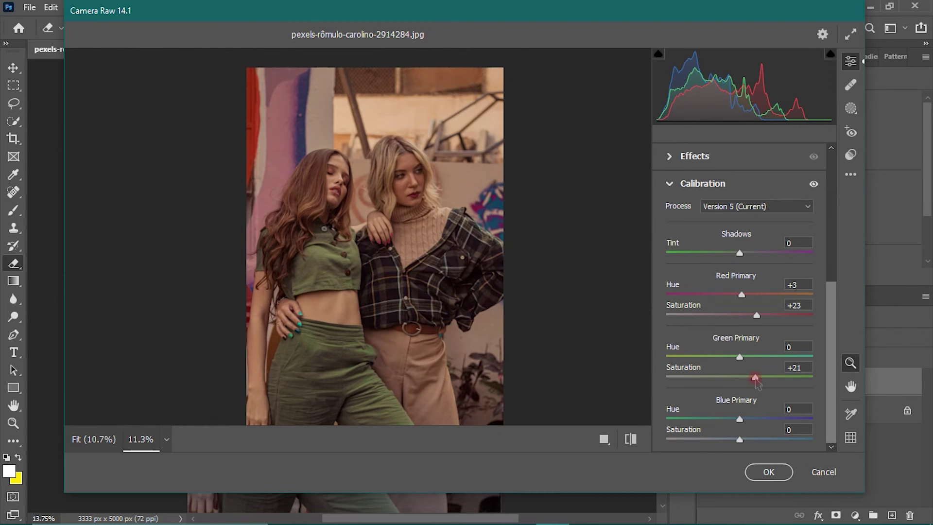
drag(740, 358, 744, 357)
drag(738, 418, 743, 439)
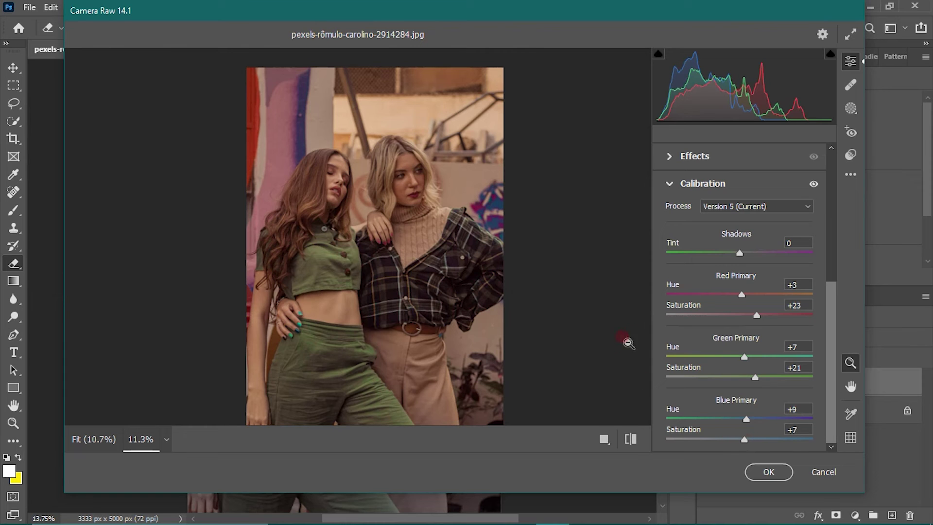
Confirm Camera Raw with OK to apply the warm grade to Layer 1.
click(757, 472)
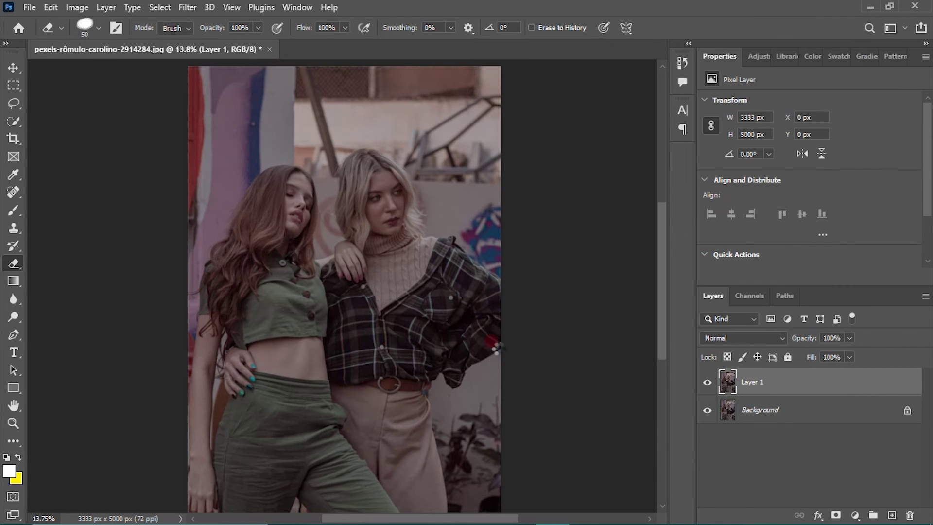
click(414, 281)
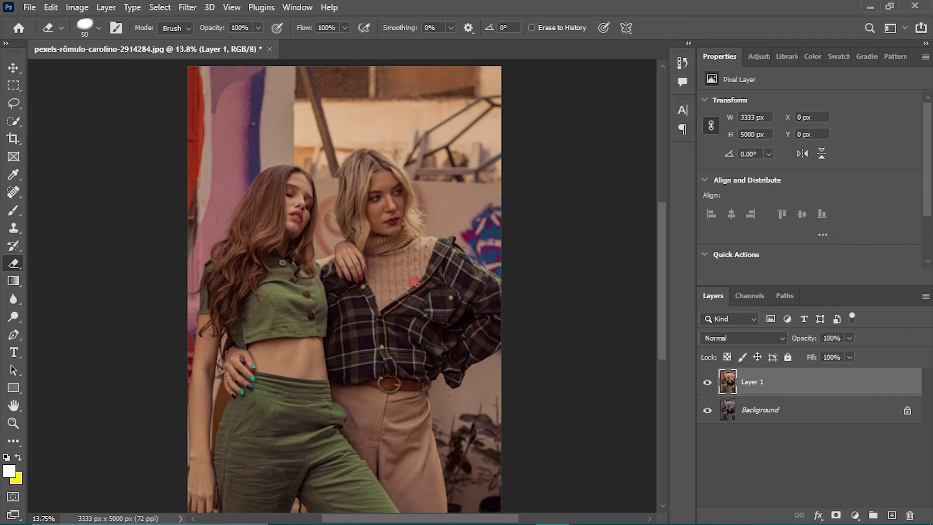
scroll(392, 221, up, 4)
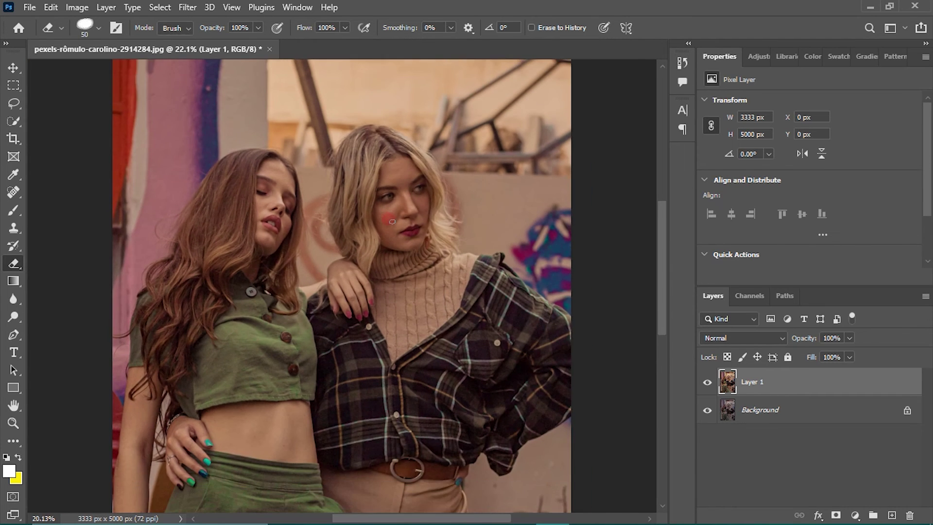
scroll(392, 222, down, 2)
scroll(373, 267, down, 2)
scroll(373, 267, up, 2)
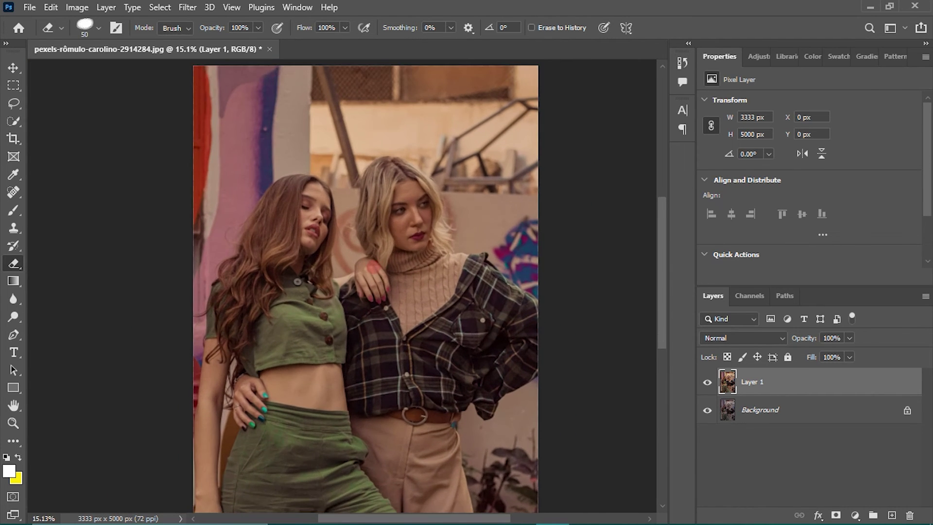
scroll(373, 267, up, 1)
scroll(373, 268, up, 2)
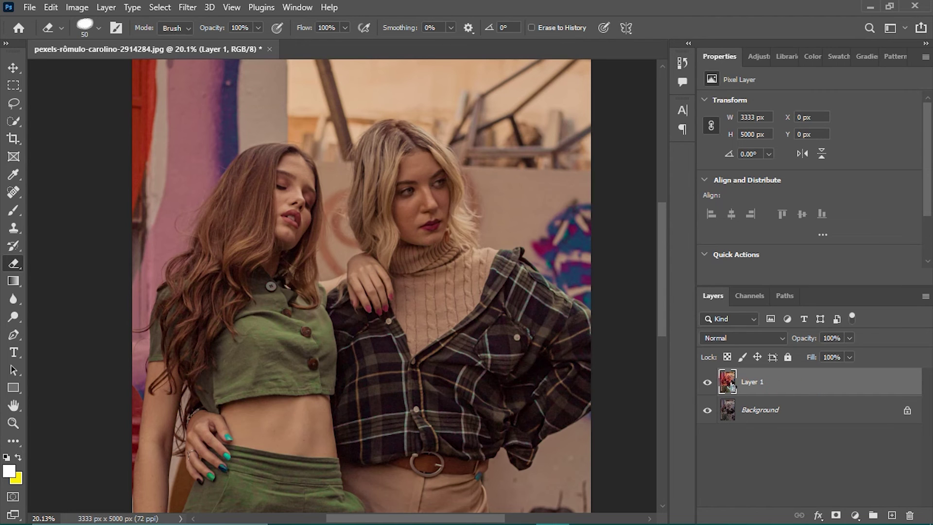
Toggle Layer 1's visibility to compare with the original, then open the Filter menu.
click(706, 382)
click(706, 383)
click(707, 383)
click(189, 6)
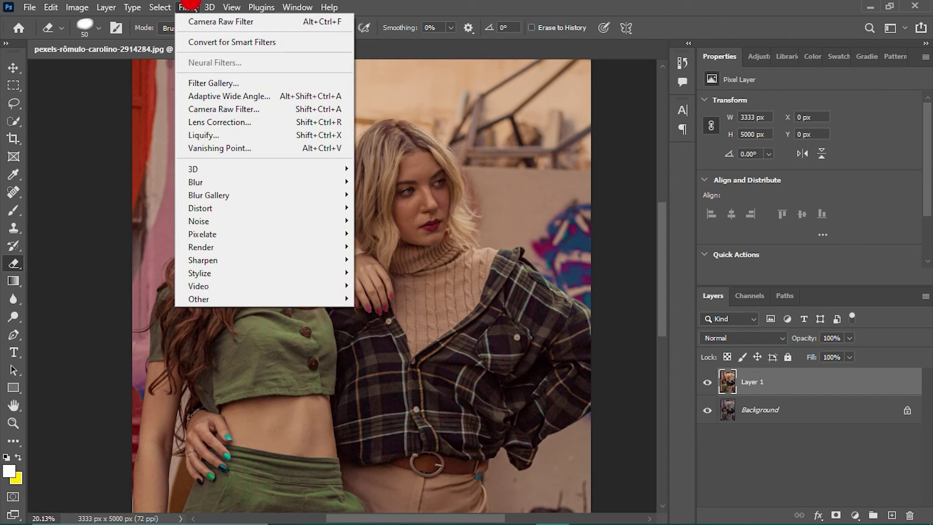
Reopen the Camera Raw Filter and show the Color Mixer's Luminance sliders.
click(221, 110)
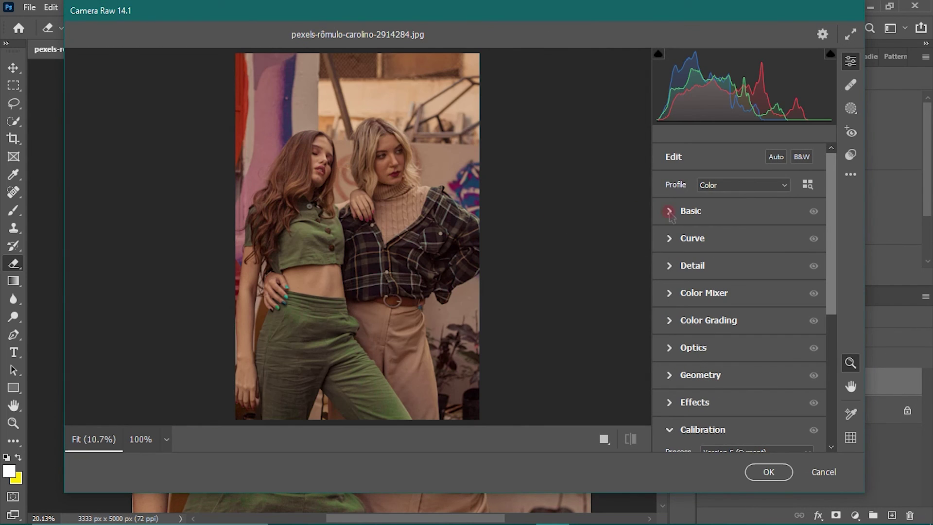
click(670, 212)
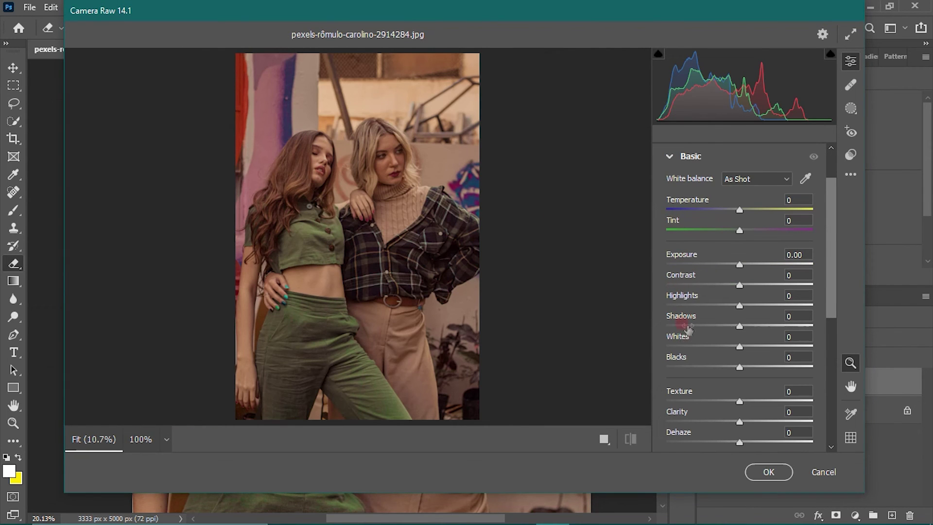
click(671, 157)
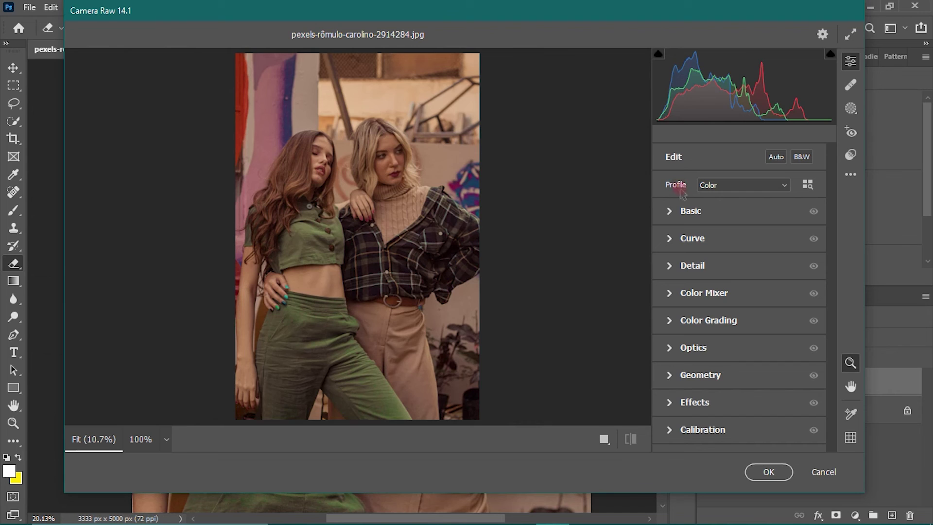
click(674, 295)
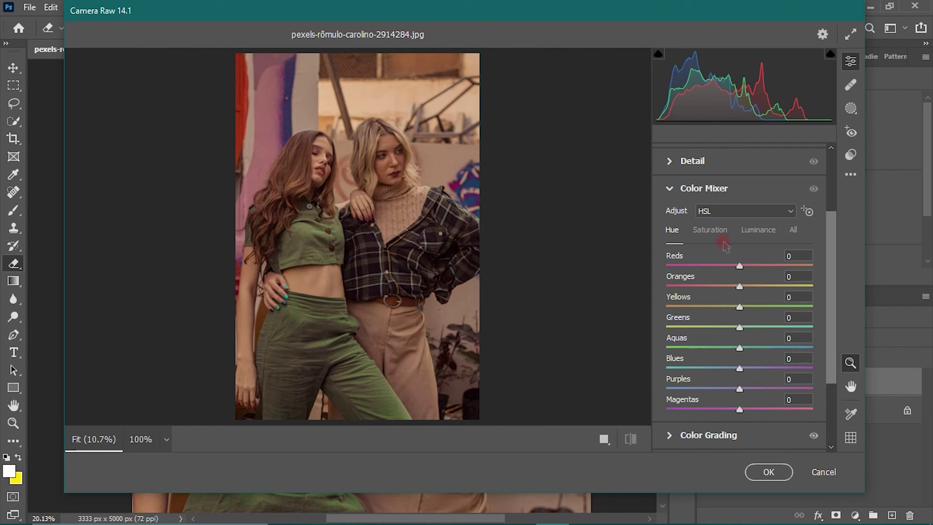
click(752, 232)
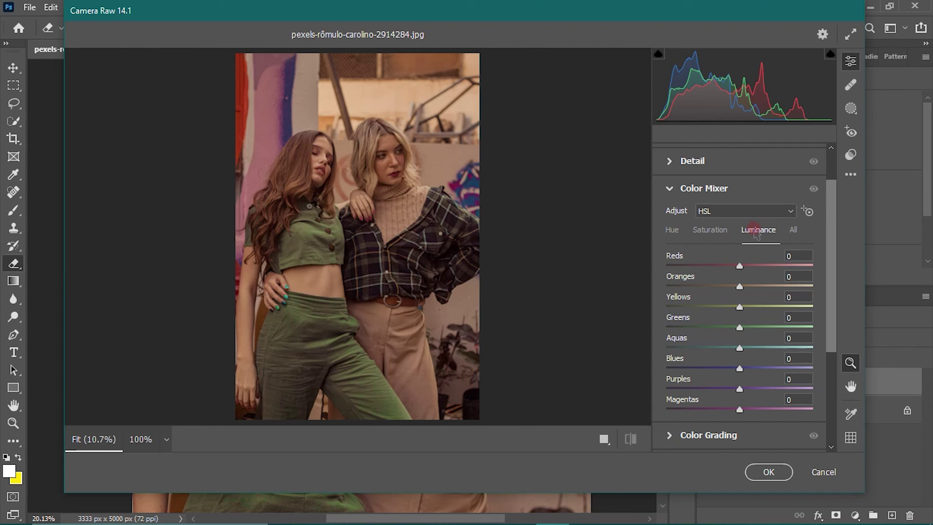
scroll(391, 187, up, 2)
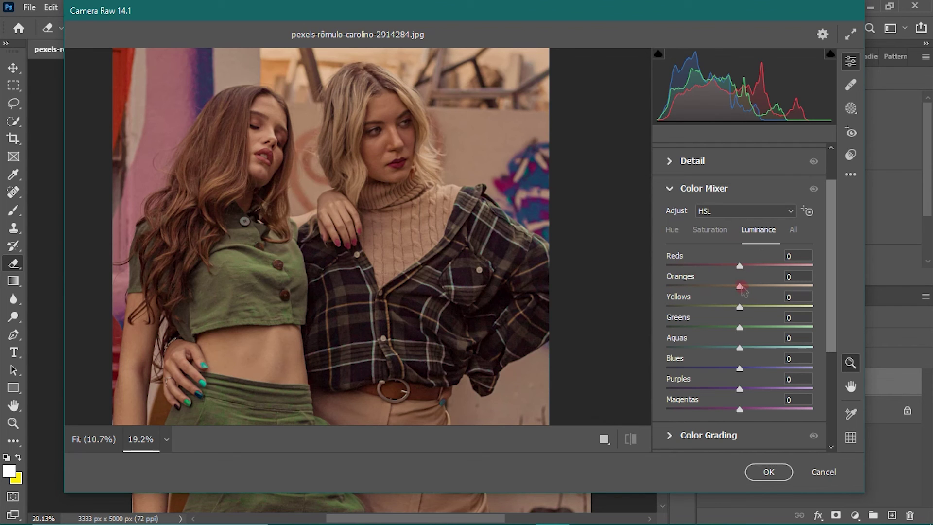
Raise the Oranges luminance to +27 in the Color Mixer.
drag(741, 288, 758, 290)
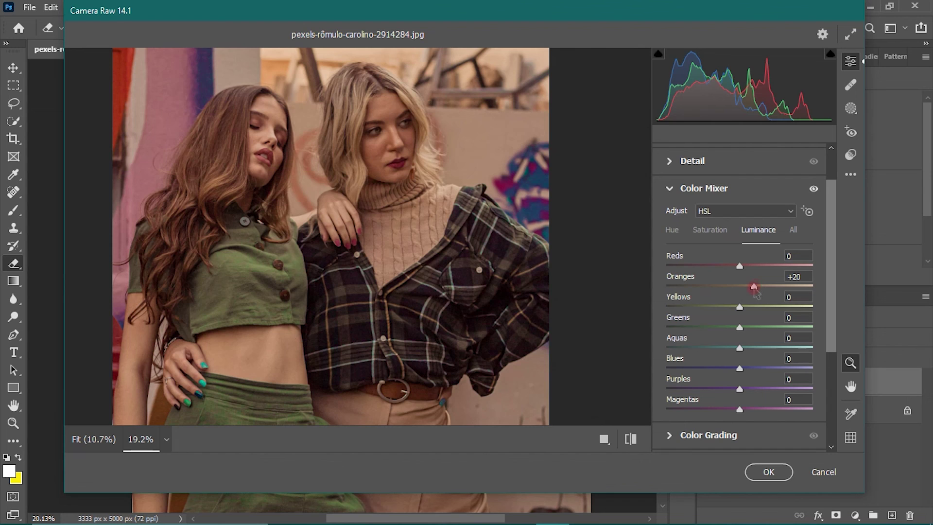
drag(754, 290, 760, 291)
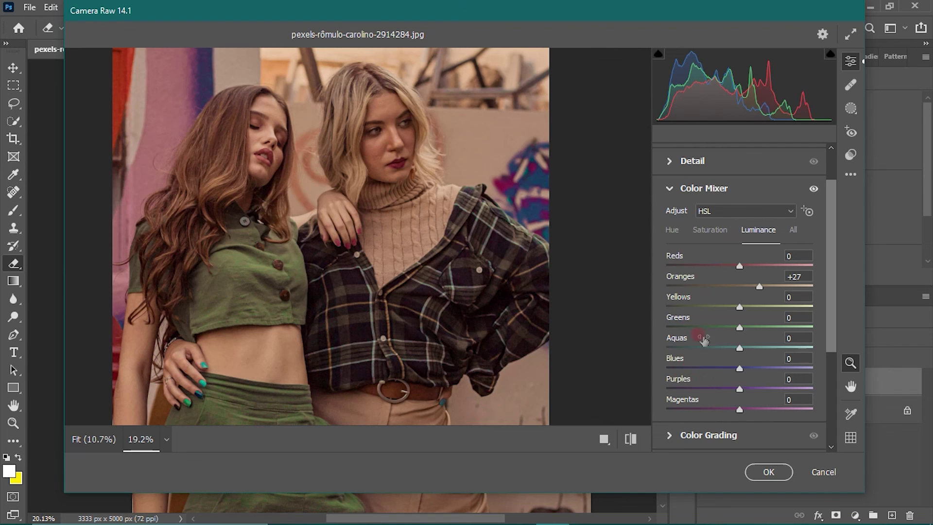
scroll(736, 387, down, 3)
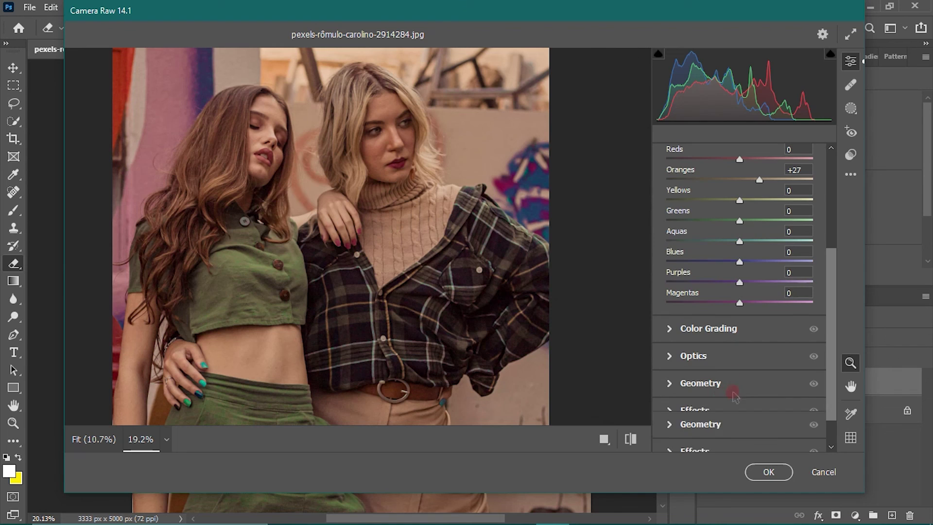
Review the Color Grading wheels and apply the Camera Raw pass to Layer 1.
click(670, 330)
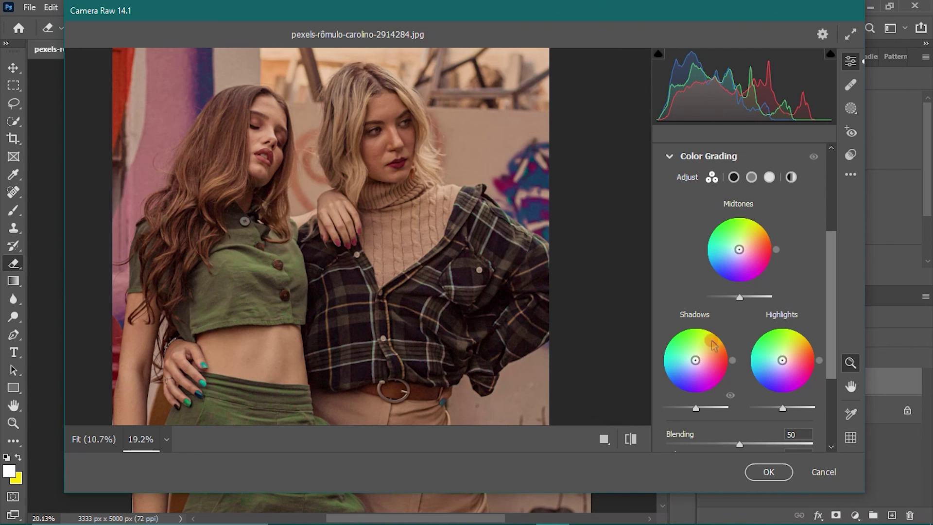
scroll(711, 346, down, 3)
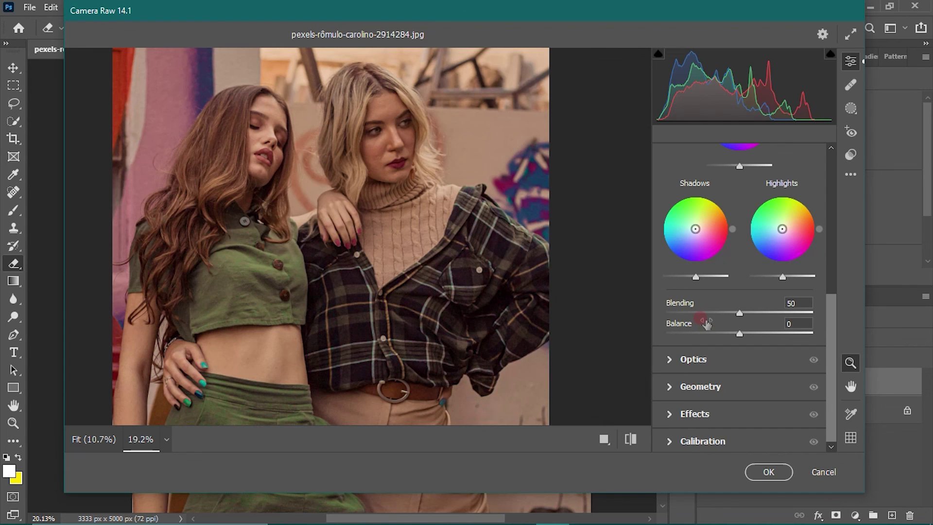
scroll(707, 331, down, 1)
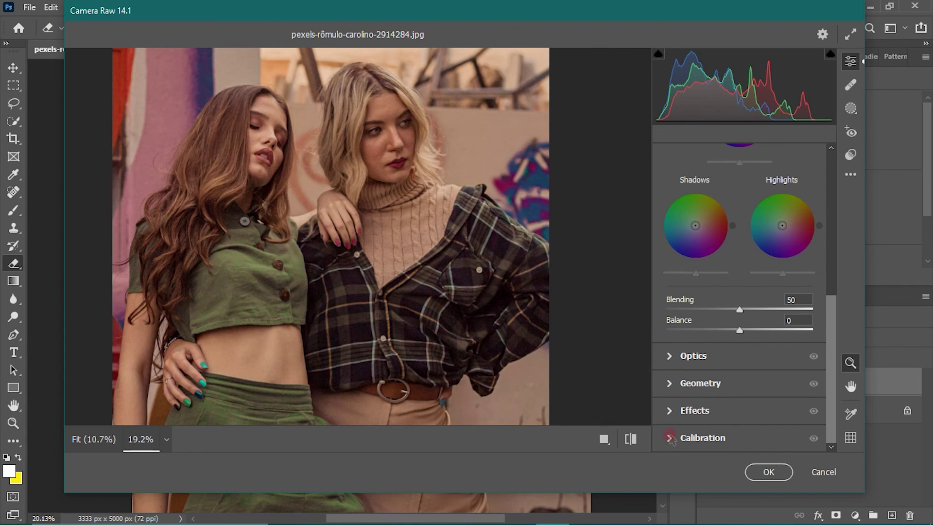
click(767, 471)
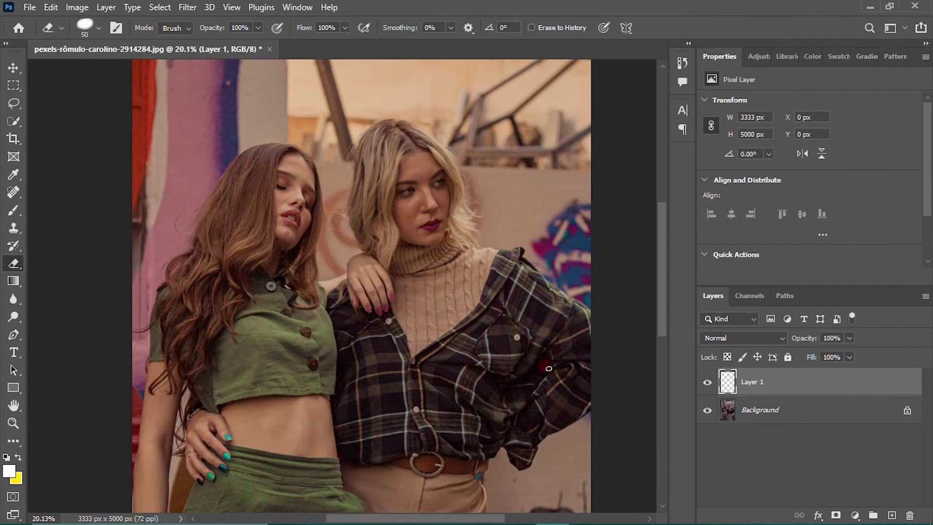
scroll(490, 314, down, 2)
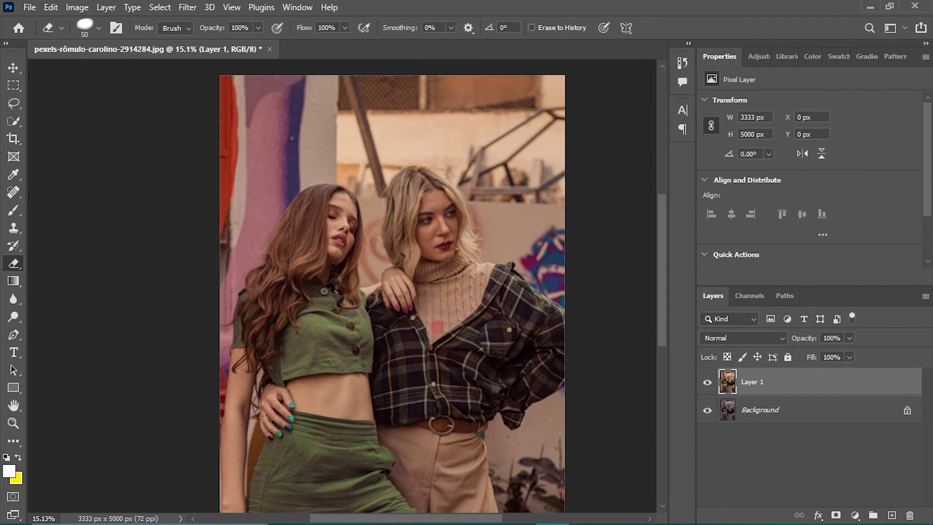
scroll(433, 327, up, 1)
scroll(426, 332, up, 1)
scroll(425, 332, down, 1)
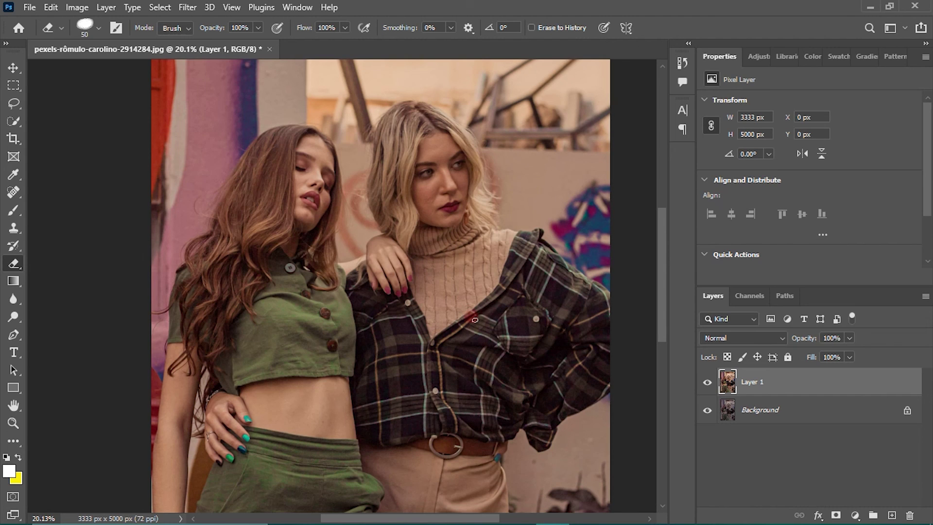
click(706, 382)
click(707, 382)
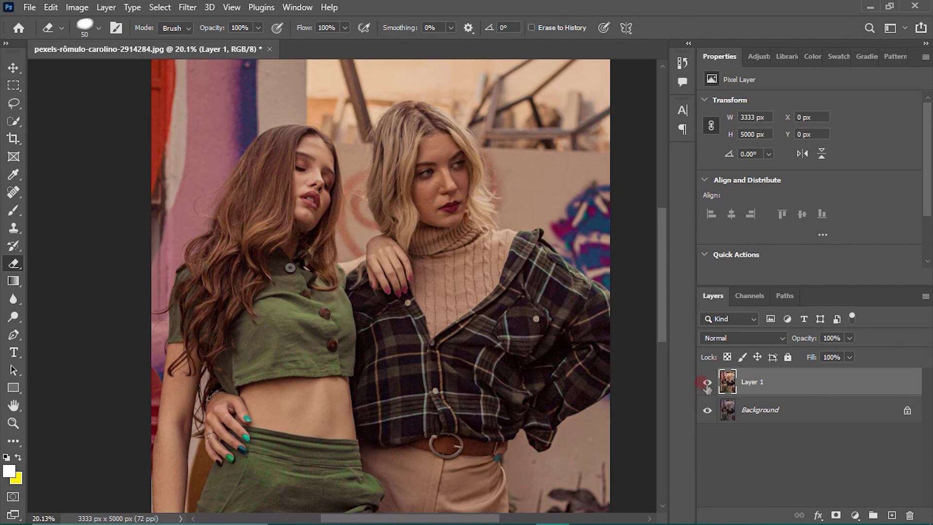